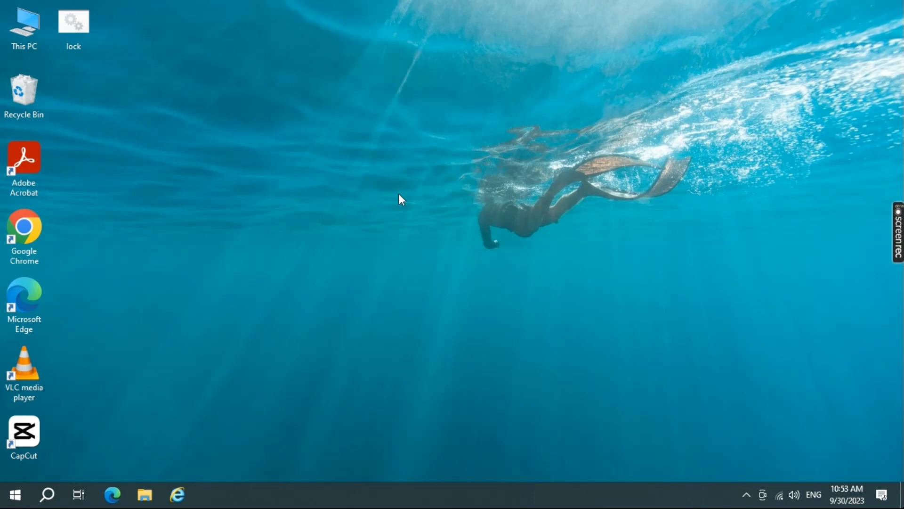
Step: Search 'tro' to reach Troubleshoot settings and open the Additional troubleshooters list
{"action": "left_click", "coordinate": [15, 495]}
{"action": "type", "text": "tro"}
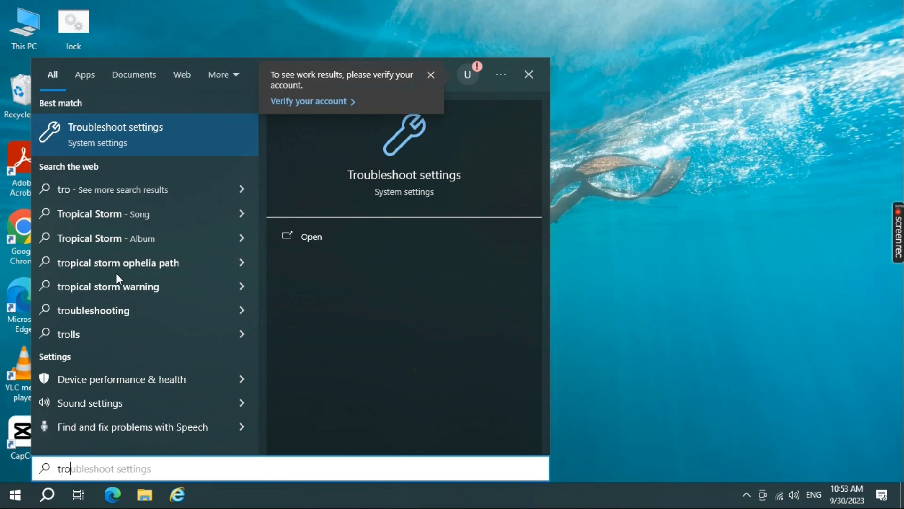
{"action": "left_click", "coordinate": [146, 139]}
{"action": "left_click", "coordinate": [288, 385]}
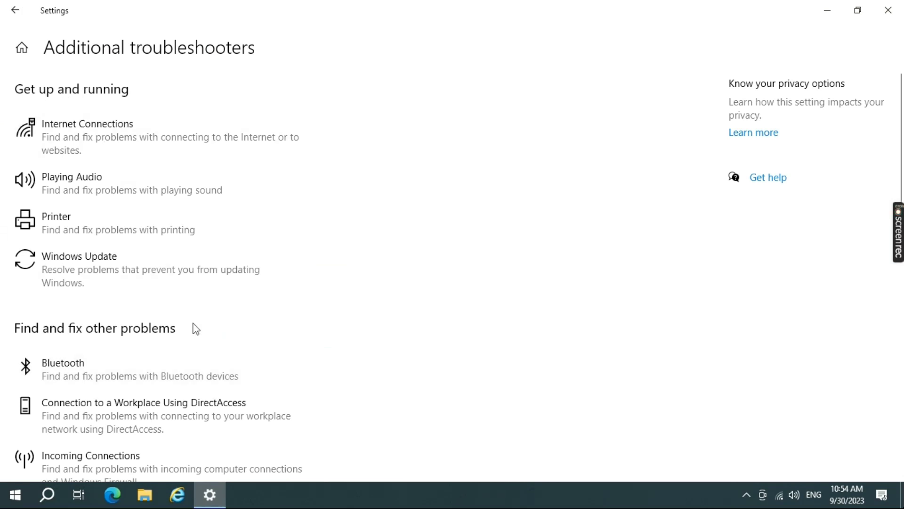
Step: Run the Windows Update troubleshooter and close it once it reports no problem
{"action": "left_click", "coordinate": [177, 294]}
{"action": "left_click", "coordinate": [266, 321]}
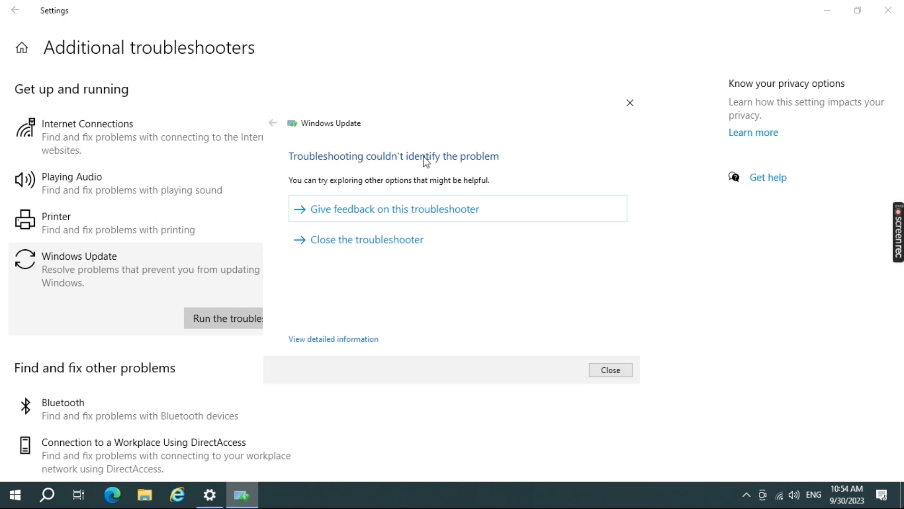
{"action": "left_click", "coordinate": [373, 241]}
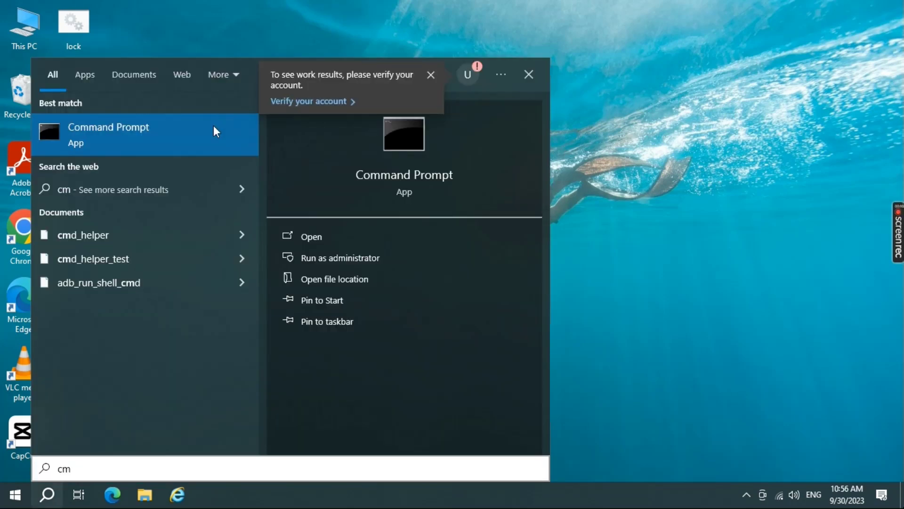
Step: Run the Command Prompt best match for 'cm' as administrator
{"action": "right_click", "coordinate": [214, 128]}
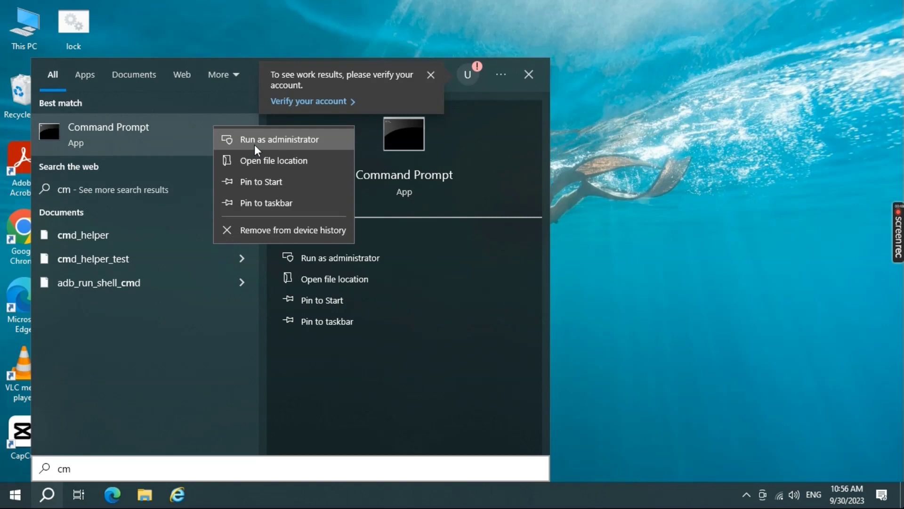
{"action": "left_click", "coordinate": [284, 140]}
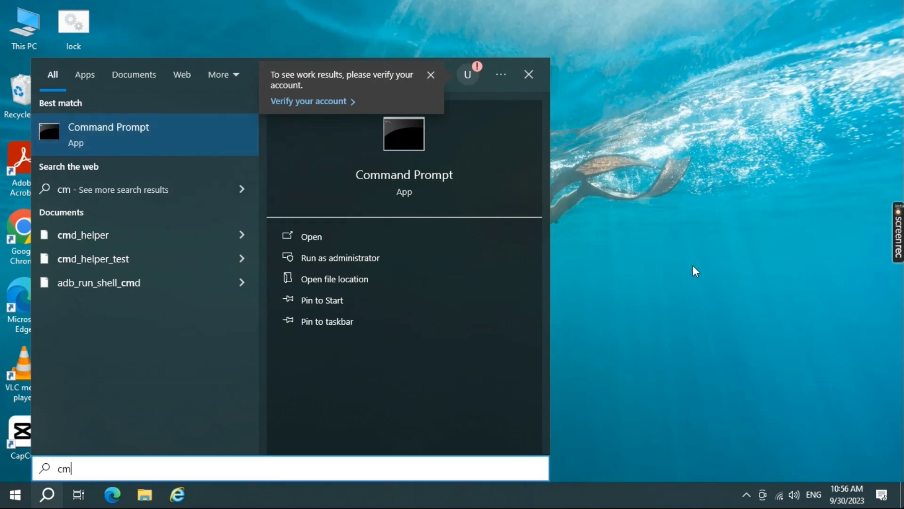
Step: Run net stop for wuauserv, cryptSvc and bits, then type net stop msiserver
{"action": "type", "text": "net stop "}
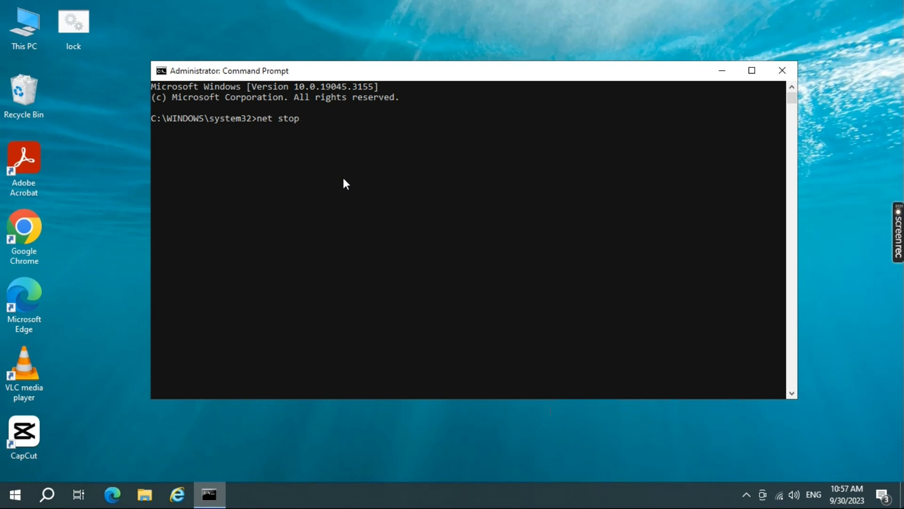
{"action": "type", "text": "wuauserv"}
{"action": "key", "text": "Return"}
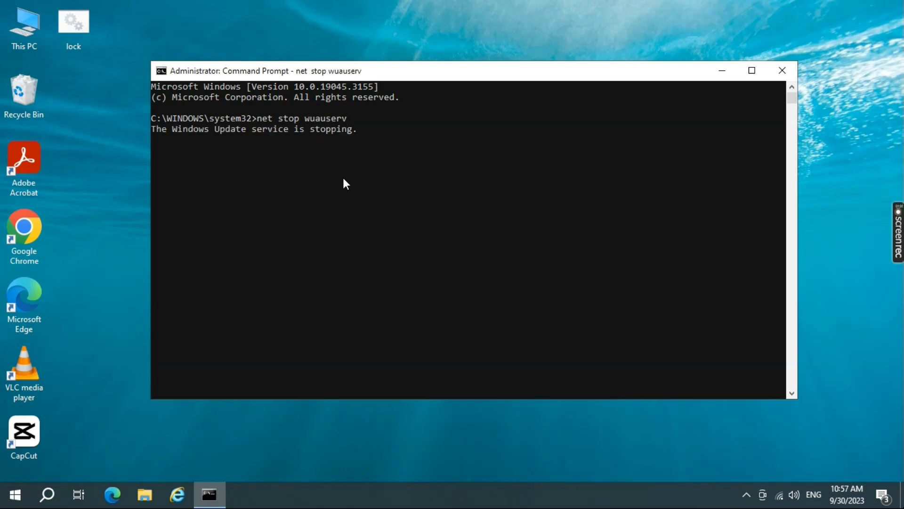
{"action": "type", "text": "net stop cry"}
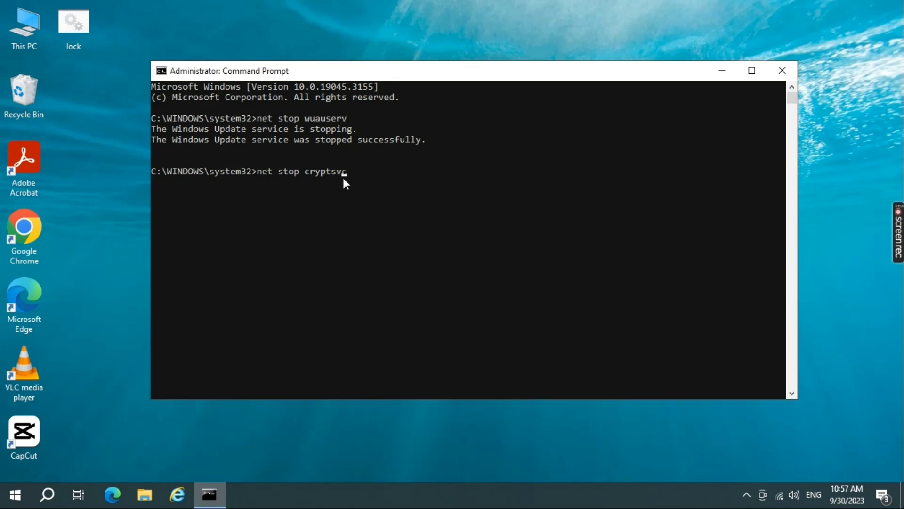
{"action": "type", "text": "ptSvc"}
{"action": "key", "text": "Return"}
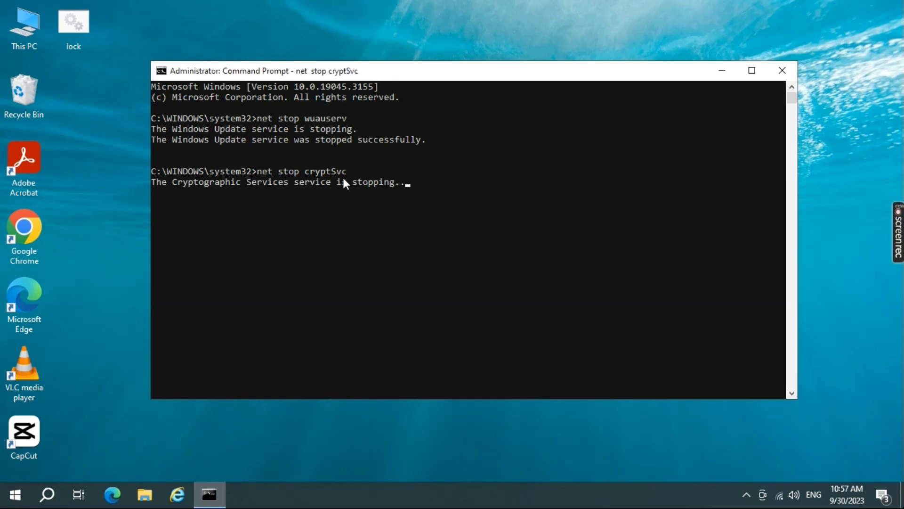
{"action": "type", "text": "net stop bits"}
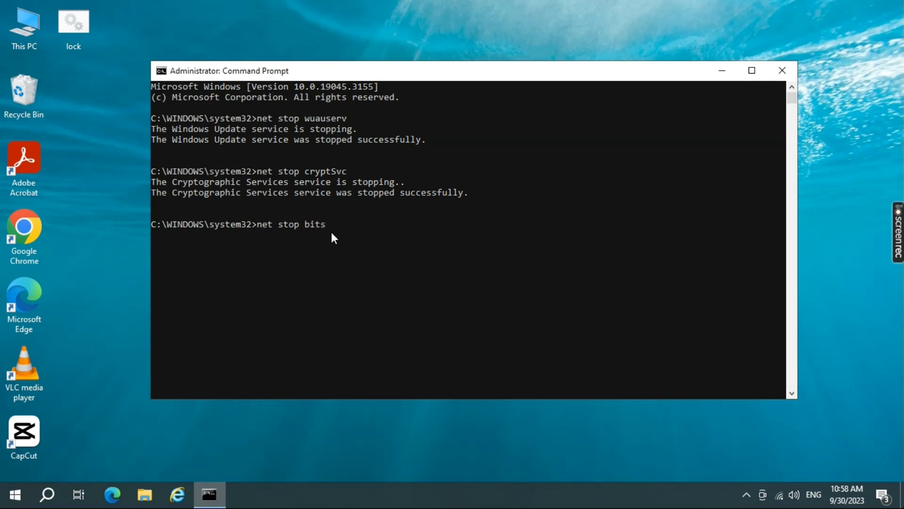
{"action": "key", "text": "Return"}
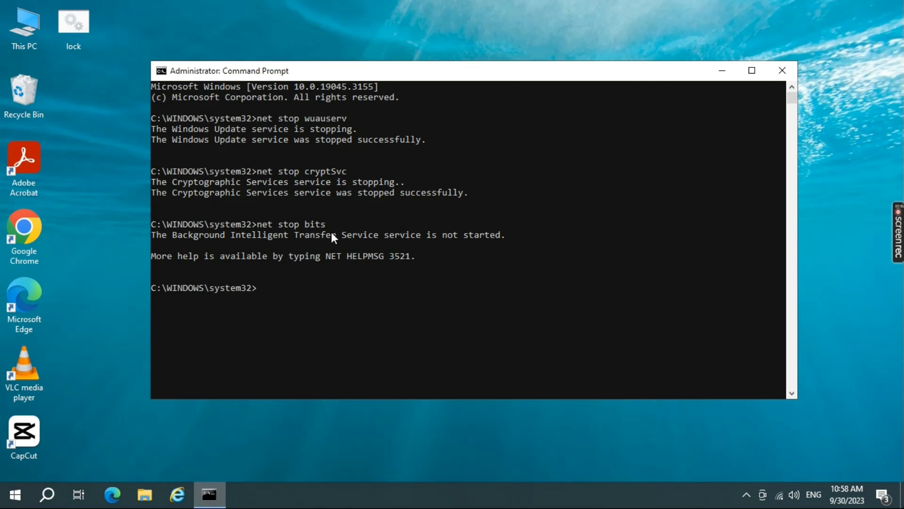
{"action": "type", "text": "net stop msiserver"}
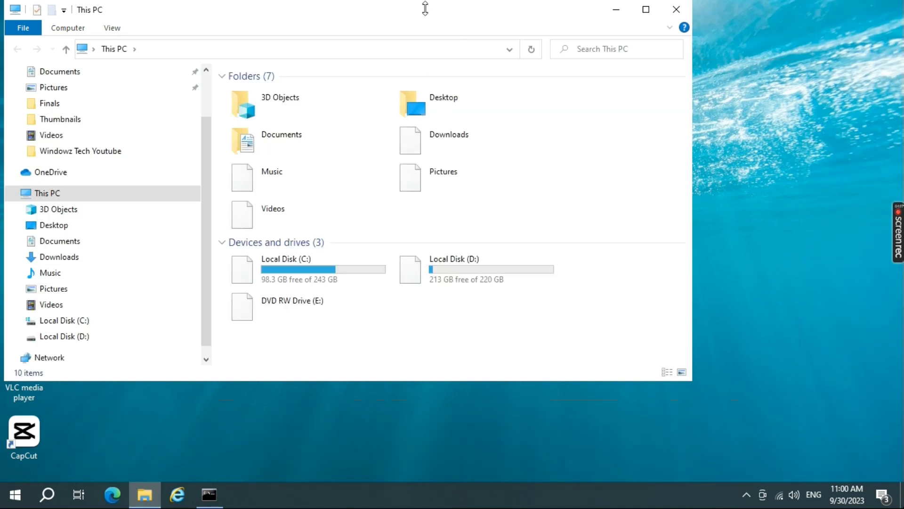
Step: Open C:\Windows\SoftwareDistribution and select all five items inside it
{"action": "left_click", "coordinate": [61, 322]}
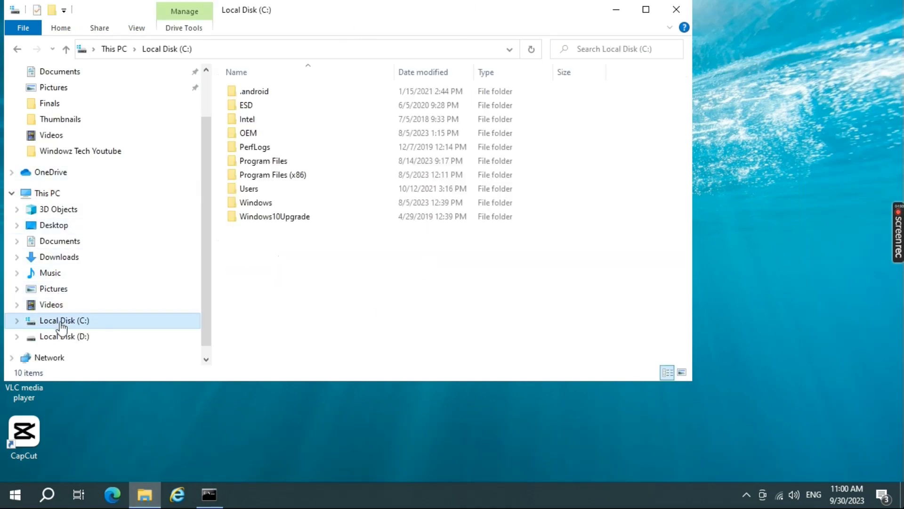
{"action": "double_click", "coordinate": [287, 201]}
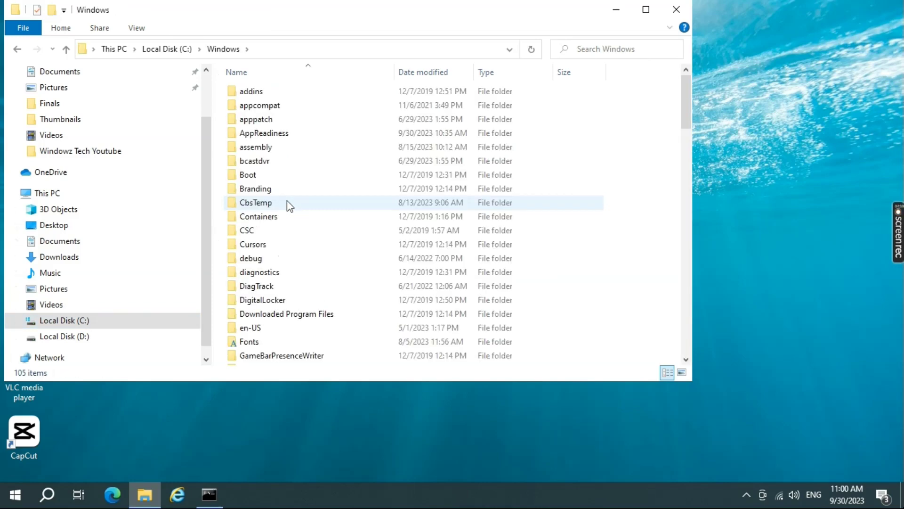
{"action": "scroll", "coordinate": [288, 202], "scroll_direction": "down", "scroll_amount": 8}
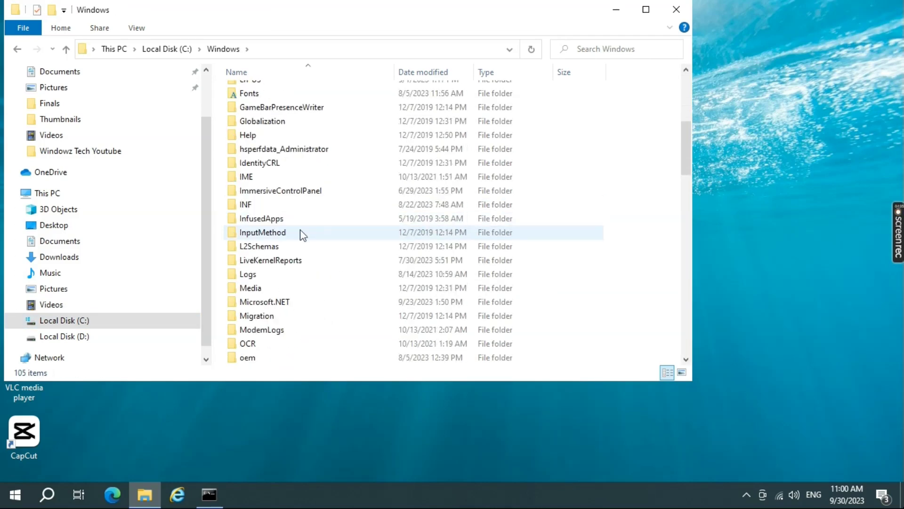
{"action": "scroll", "coordinate": [301, 244], "scroll_direction": "down", "scroll_amount": 4}
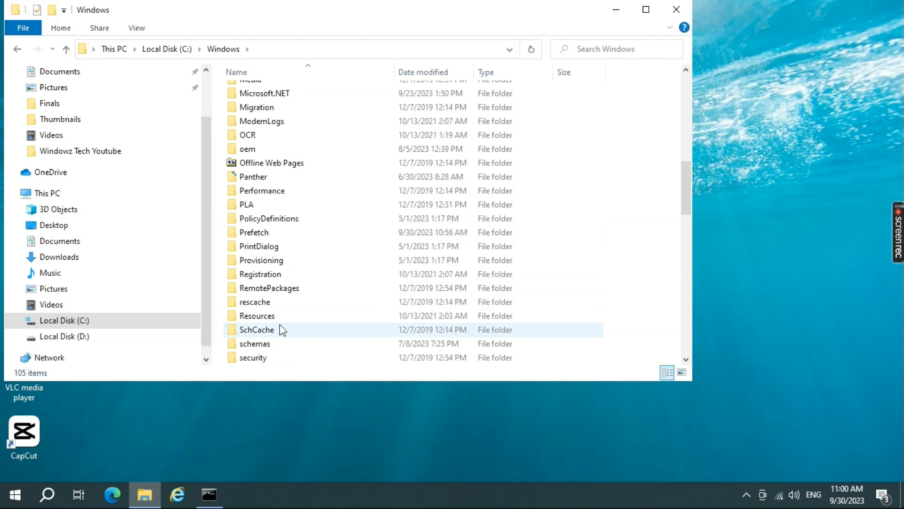
{"action": "scroll", "coordinate": [281, 344], "scroll_direction": "down", "scroll_amount": 3}
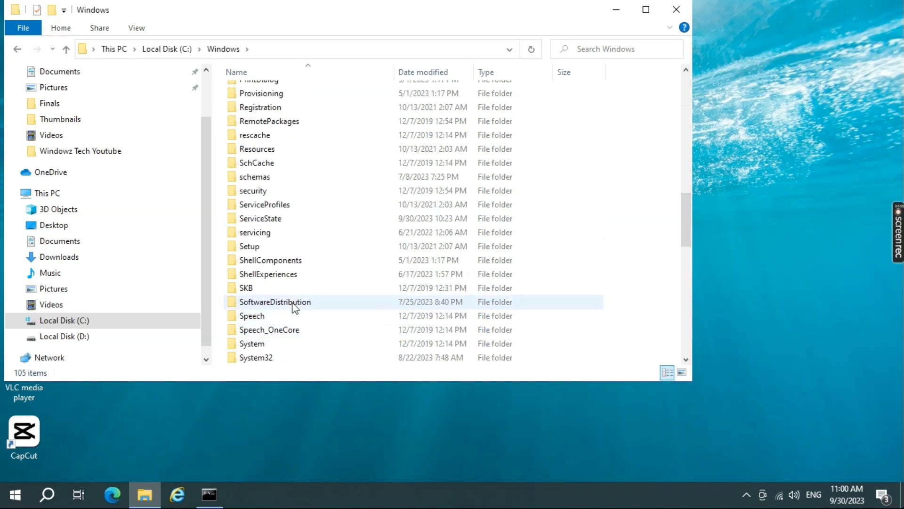
{"action": "left_click", "coordinate": [295, 305]}
{"action": "double_click", "coordinate": [295, 305]}
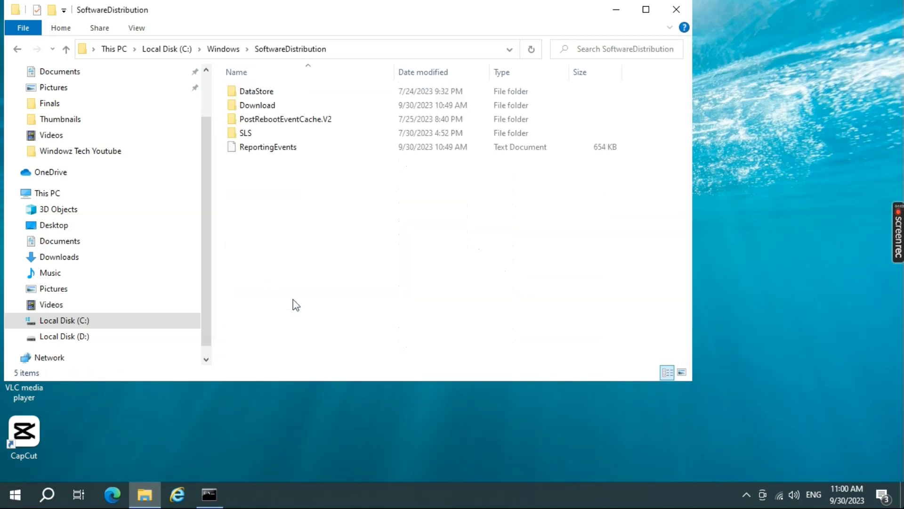
{"action": "key", "text": "ctrl+a"}
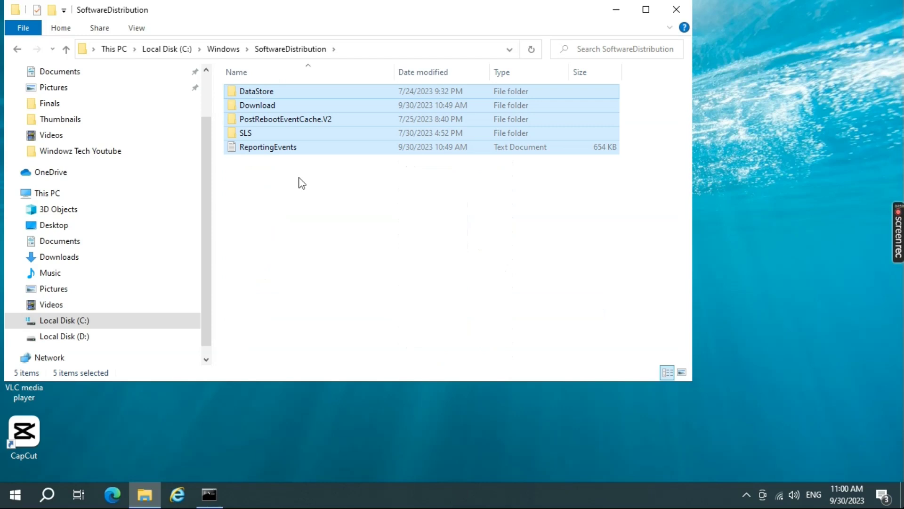
Step: Permanently delete all SoftwareDistribution contents with administrator permission, then close File Explorer
{"action": "key", "text": "shift+Delete"}
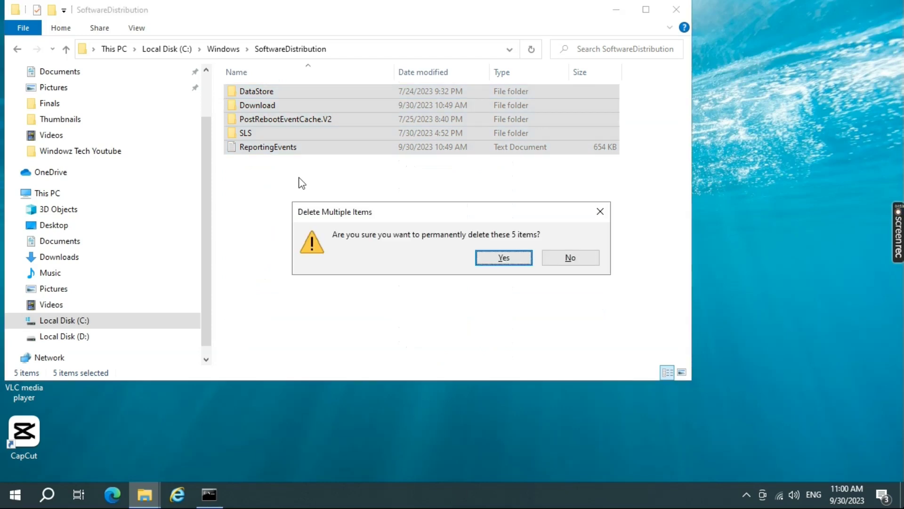
{"action": "left_click", "coordinate": [503, 258]}
{"action": "left_click", "coordinate": [239, 412]}
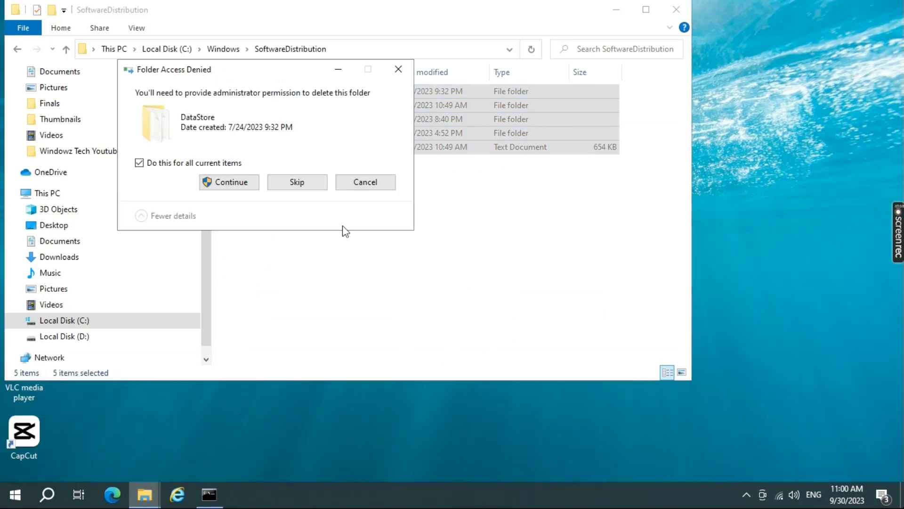
{"action": "left_click", "coordinate": [231, 182]}
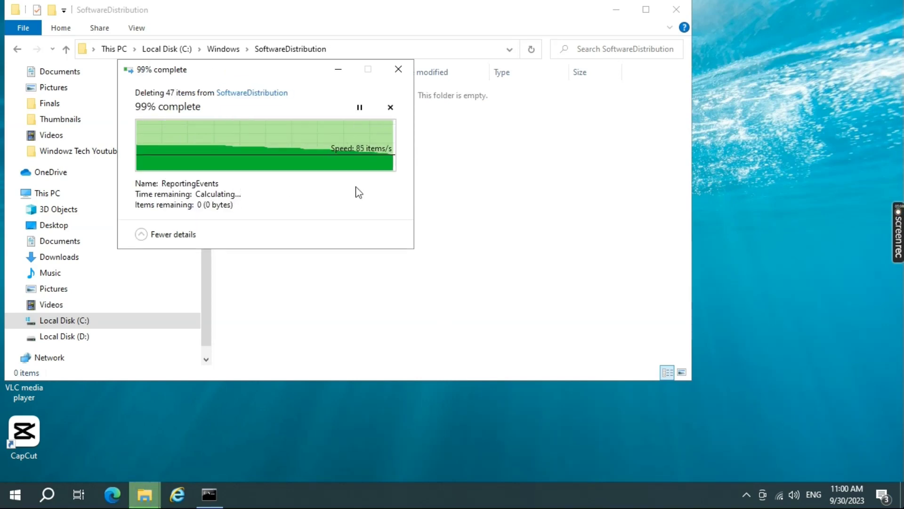
{"action": "left_click", "coordinate": [674, 11]}
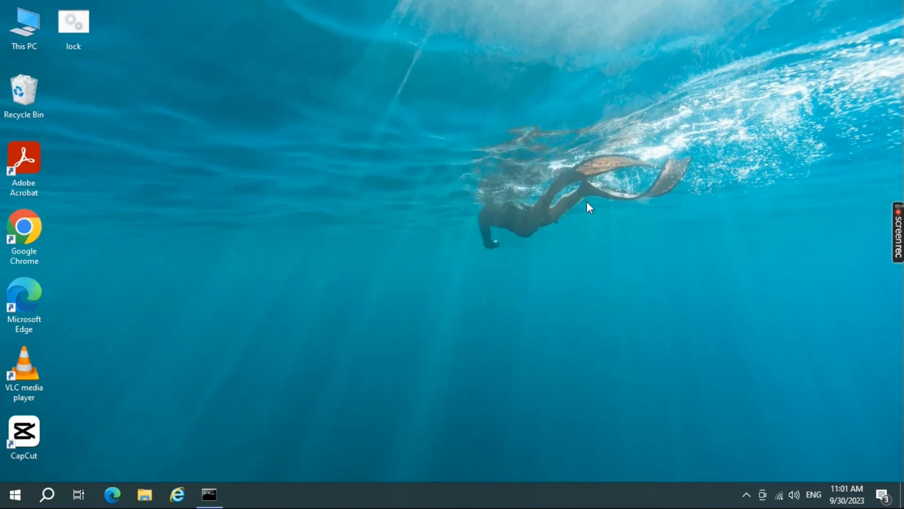
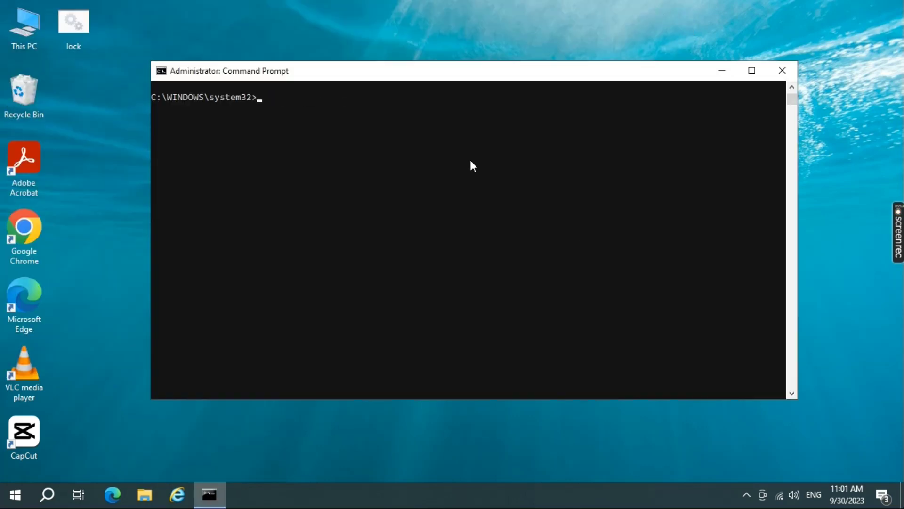
Step: Start the cryptsvc and Windows Installer (msiserver) services with net start
{"action": "key", "text": "Up"}
{"action": "key", "text": "Up"}
{"action": "key", "text": "BackSpace"}
{"action": "key", "text": "BackSpace"}
{"action": "key", "text": "BackSpace"}
{"action": "key", "text": "BackSpace"}
{"action": "key", "text": "BackSpace"}
{"action": "key", "text": "BackSpace"}
{"action": "key", "text": "BackSpace"}
{"action": "key", "text": "BackSpace"}
{"action": "key", "text": "BackSpace"}
{"action": "type", "text": "start cryptsvc"}
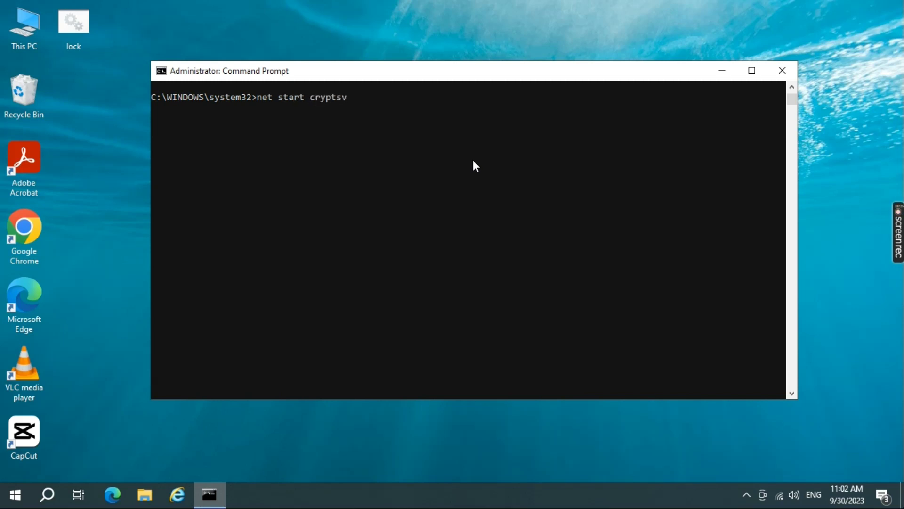
{"action": "key", "text": "Return"}
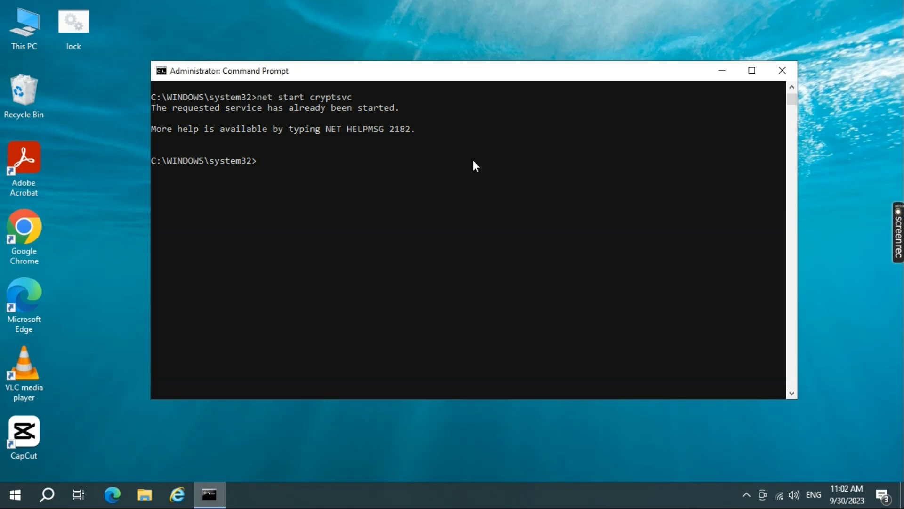
{"action": "key", "text": "Up"}
{"action": "key", "text": "Up"}
{"action": "key", "text": "Up"}
{"action": "key", "text": "Up"}
{"action": "key", "text": "Up"}
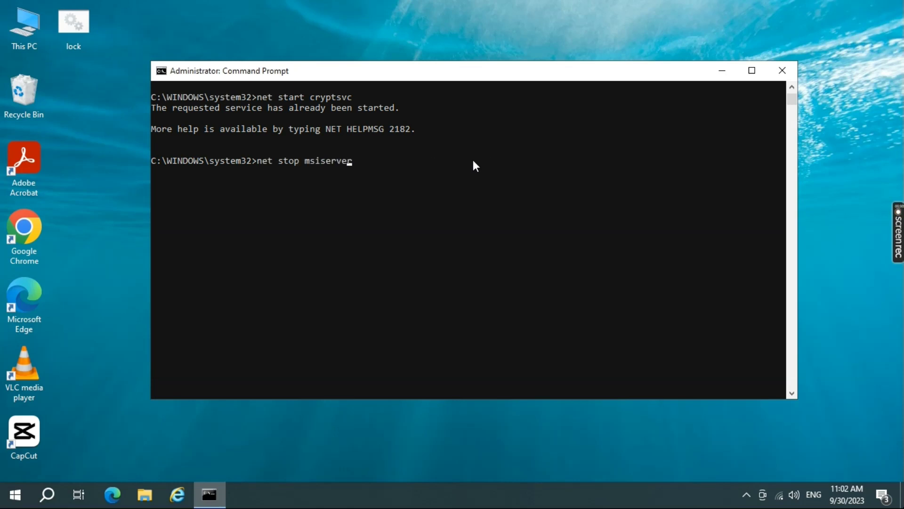
{"action": "key", "text": "Left"}
{"action": "key", "text": "Left"}
{"action": "key", "text": "Left"}
{"action": "key", "text": "Left"}
{"action": "key", "text": "Left"}
{"action": "key", "text": "Left"}
{"action": "key", "text": "Left"}
{"action": "key", "text": "Left"}
{"action": "key", "text": "BackSpace"}
{"action": "key", "text": "BackSpace"}
{"action": "type", "text": "art"}
{"action": "key", "text": "Return"}
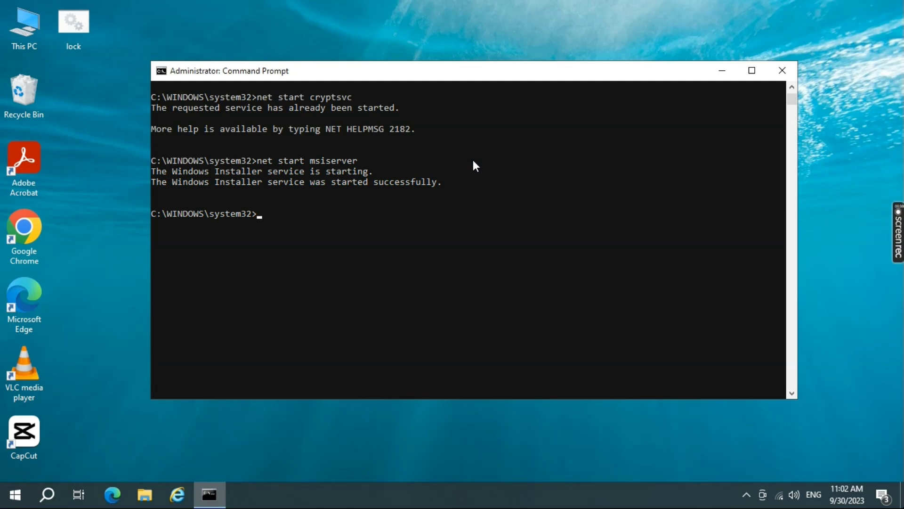
Step: Start the BITS and Windows Update (wuauserv) services, then close the console
{"action": "key", "text": "Up"}
{"action": "key", "text": "Up"}
{"action": "key", "text": "Up"}
{"action": "key", "text": "Up"}
{"action": "key", "text": "Up"}
{"action": "key", "text": "Up"}
{"action": "key", "text": "Up"}
{"action": "key", "text": "Left"}
{"action": "key", "text": "Left"}
{"action": "key", "text": "Left"}
{"action": "key", "text": "Left"}
{"action": "key", "text": "Left"}
{"action": "key", "text": "BackSpace"}
{"action": "key", "text": "BackSpace"}
{"action": "type", "text": "rat"}
{"action": "key", "text": "BackSpace"}
{"action": "key", "text": "BackSpace"}
{"action": "key", "text": "BackSpace"}
{"action": "type", "text": "art"}
{"action": "key", "text": "Return"}
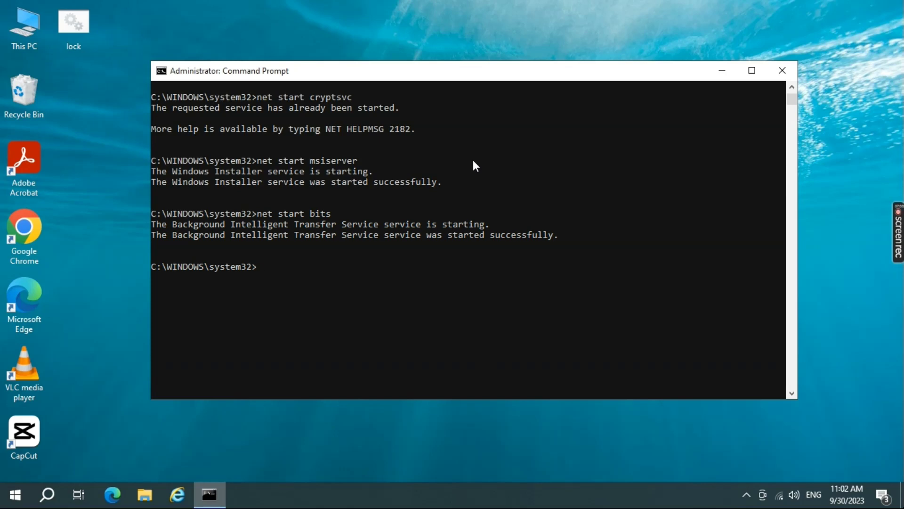
{"action": "key", "text": "Up"}
{"action": "key", "text": "Up"}
{"action": "key", "text": "Up"}
{"action": "key", "text": "Up"}
{"action": "key", "text": "Up"}
{"action": "key", "text": "Up"}
{"action": "key", "text": "Up"}
{"action": "key", "text": "Left"}
{"action": "key", "text": "Left"}
{"action": "key", "text": "Left"}
{"action": "key", "text": "Left"}
{"action": "key", "text": "Left"}
{"action": "key", "text": "Left"}
{"action": "key", "text": "Left"}
{"action": "key", "text": "Left"}
{"action": "key", "text": "Left"}
{"action": "key", "text": "BackSpace"}
{"action": "type", "text": "art"}
{"action": "key", "text": "Return"}
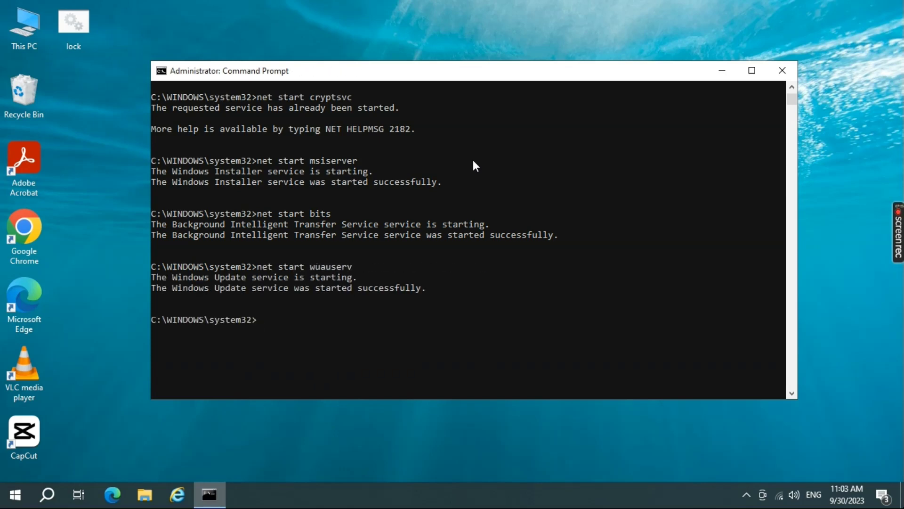
{"action": "key", "text": "alt+F4"}
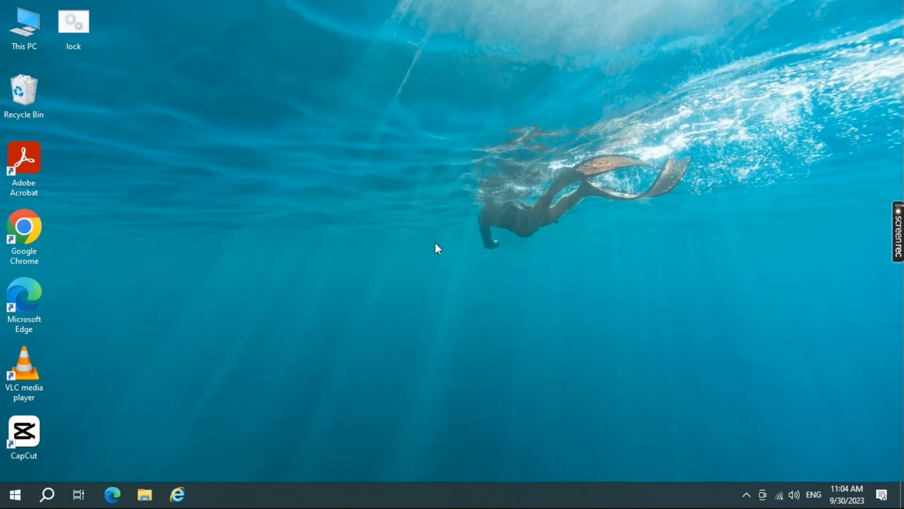
Step: Launch Command Prompt as administrator from a Start menu search for 'cm'
{"action": "key", "text": "super"}
{"action": "type", "text": "cm"}
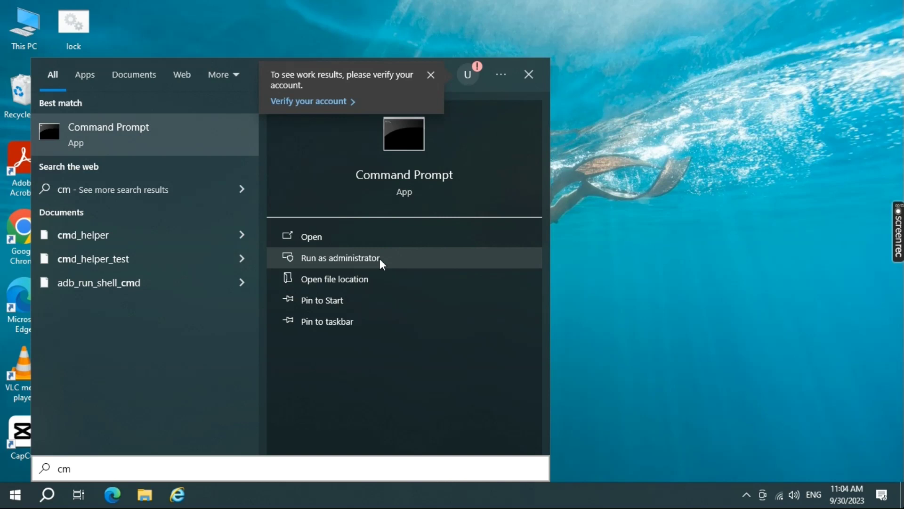
{"action": "left_click", "coordinate": [380, 259]}
{"action": "left_click", "coordinate": [714, 321]}
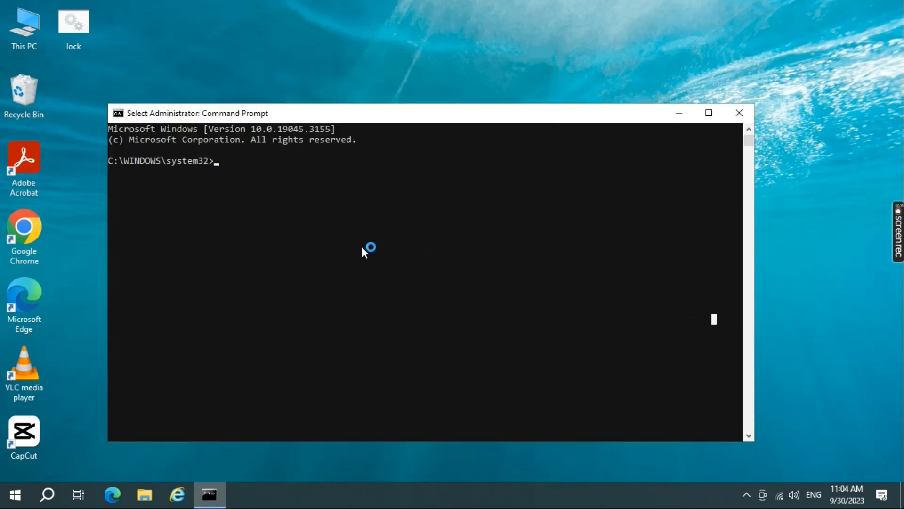
Step: Run sfc /scannow and let verification reach 100%
{"action": "type", "text": "sfc /scannow"}
{"action": "key", "text": "Return"}
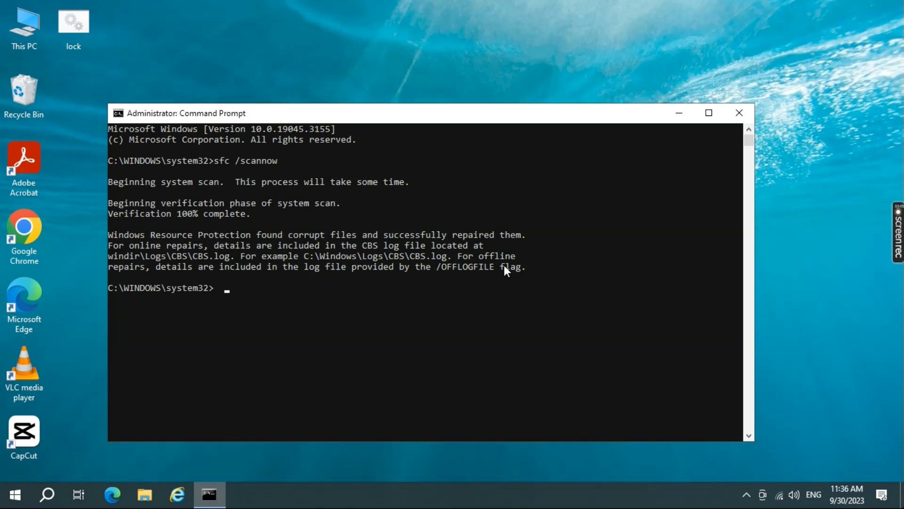
Step: Run chkdsk /f /r on C: and confirm Y to schedule it at restart
{"action": "type", "text": "chkdsk/f/r c:"}
{"action": "key", "text": "Return"}
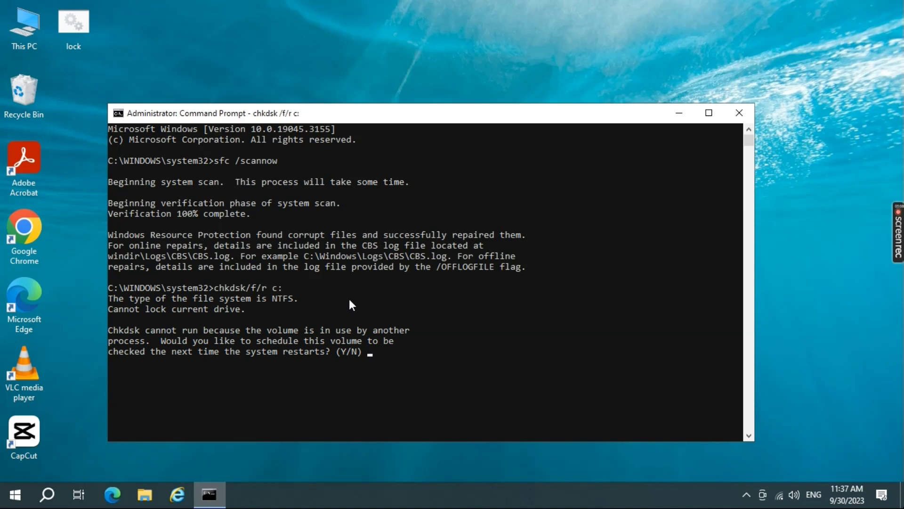
{"action": "type", "text": "y"}
{"action": "key", "text": "Return"}
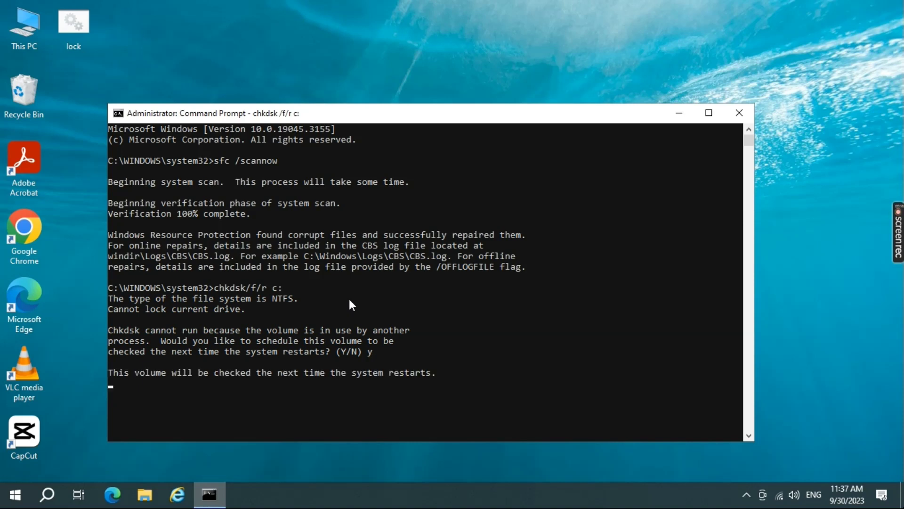